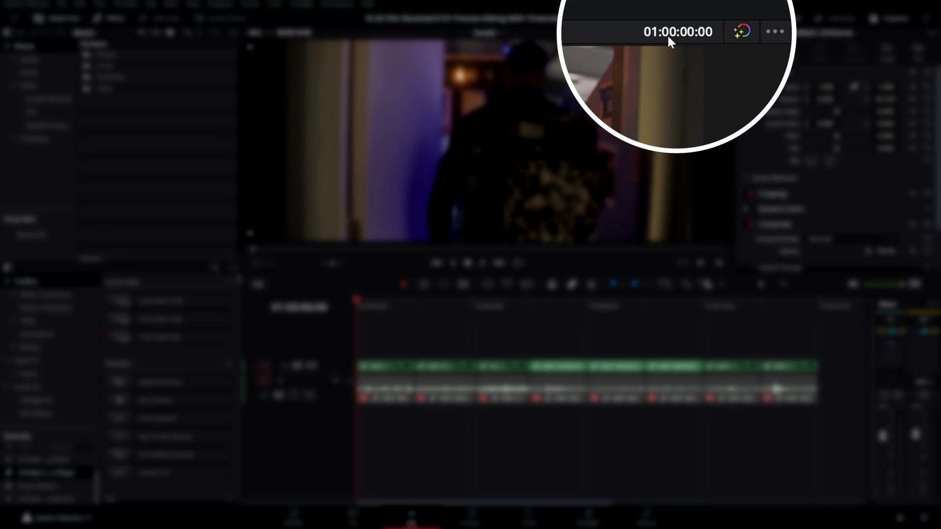
# Put the viewer's timecode display into entry mode so a new playhead position can be typed
pyautogui.click(677, 34)
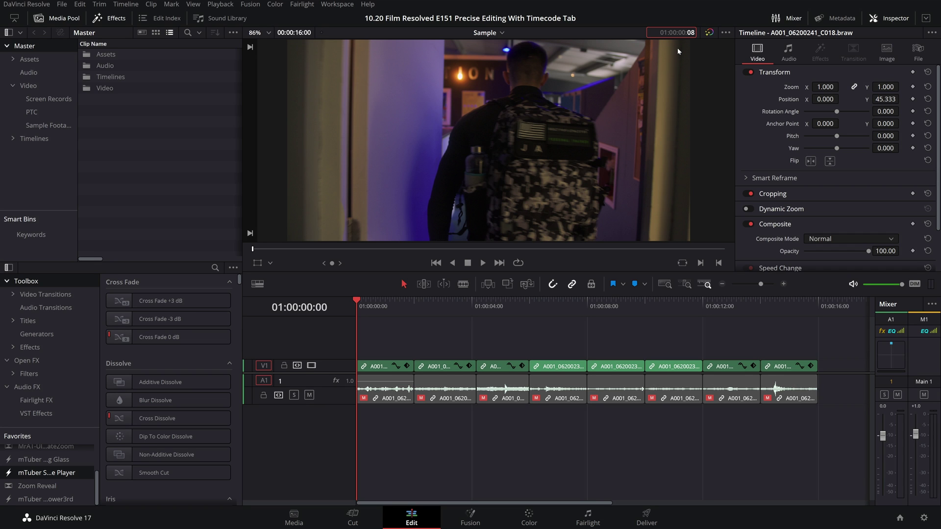
# Jump the playhead to 01:00:08:00 by entering 800 as the timecode
pyautogui.press('Return')
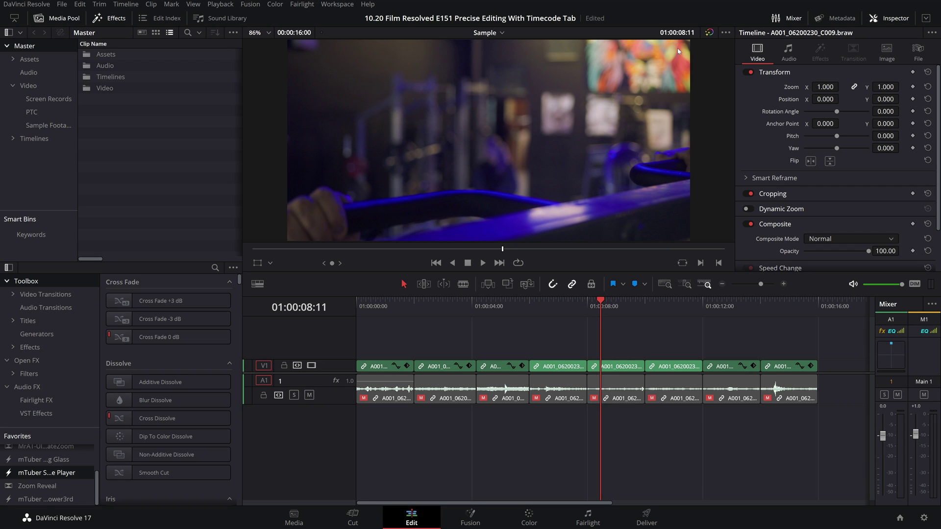
pyautogui.click(679, 34)
pyautogui.write('800')
pyautogui.press('Return')
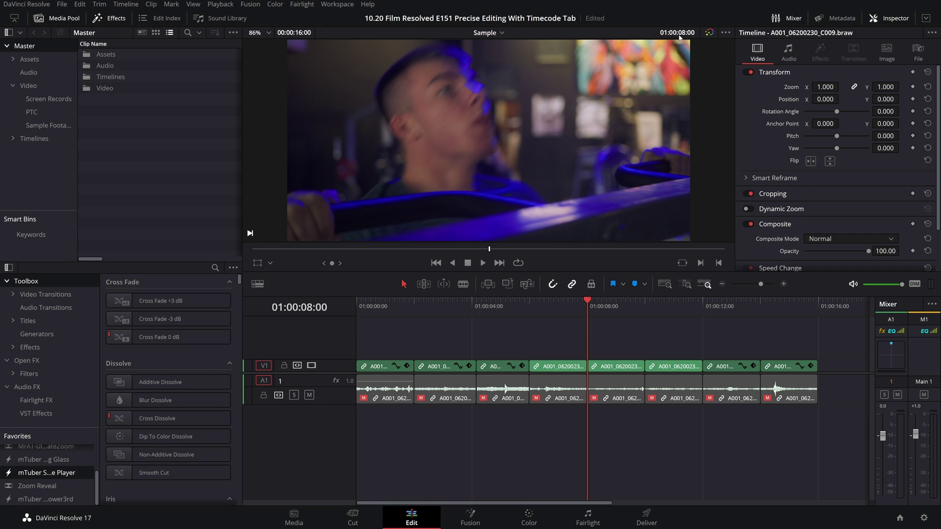
# Advance the playhead three seconds to 01:00:11:00 with a +300 offset
pyautogui.click(680, 37)
pyautogui.write('+300')
pyautogui.press('Return')
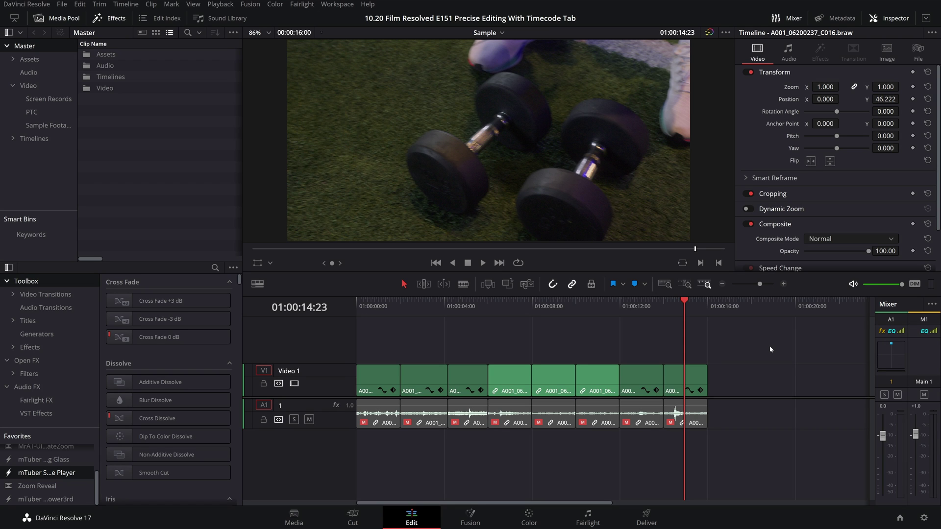
# Move the selected last clip exactly two seconds later with a +200 offset, then deselect it
pyautogui.click(690, 376)
pyautogui.moveTo(689, 376)
pyautogui.mouseDown()
pyautogui.moveTo(791, 376)
pyautogui.moveTo(688, 380)
pyautogui.mouseUp()
pyautogui.click(698, 378)
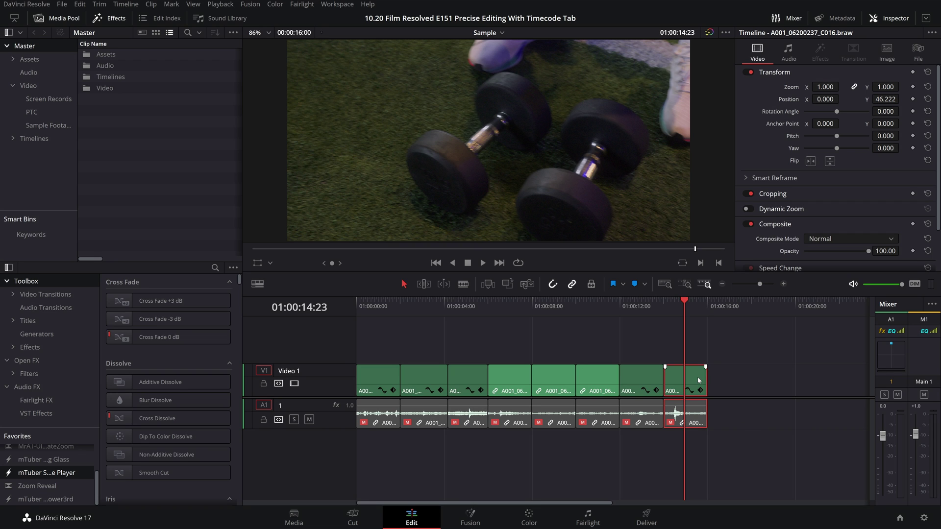
pyautogui.click(684, 33)
pyautogui.write('+200')
pyautogui.press('Return')
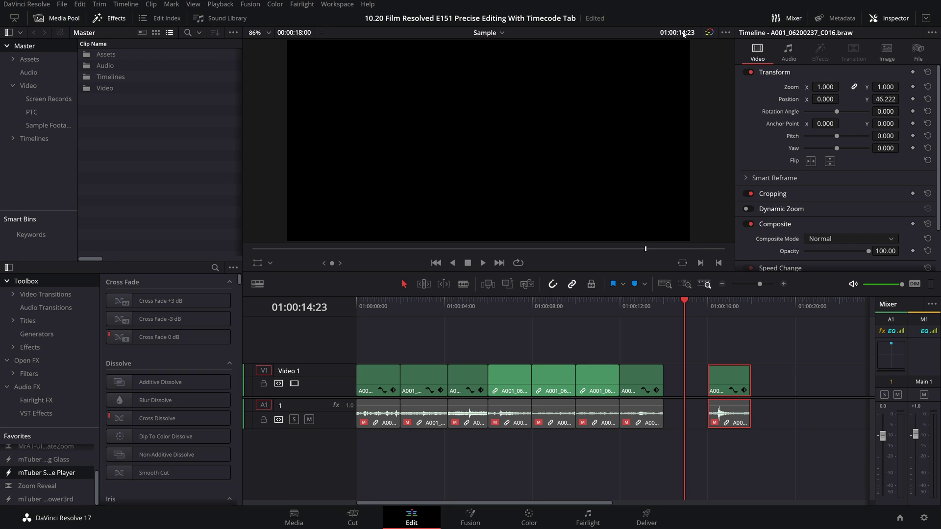
pyautogui.click(783, 384)
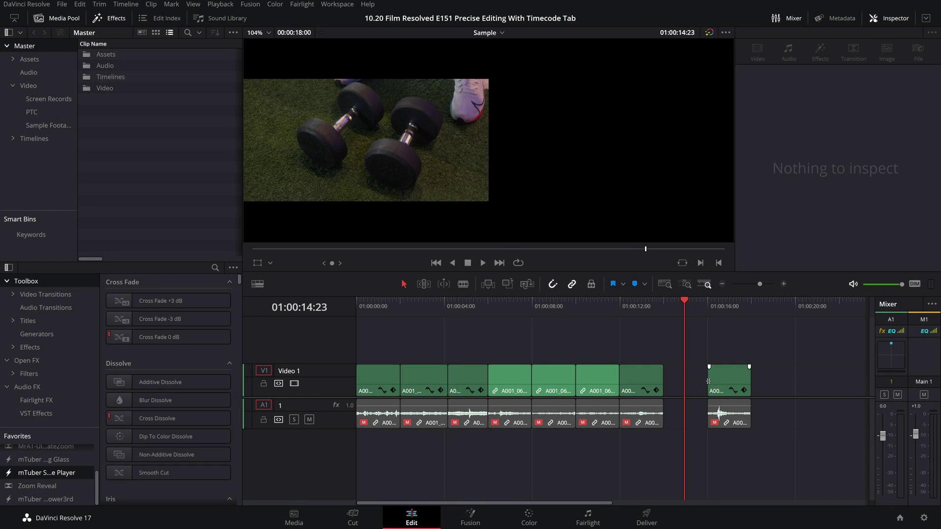
pyautogui.click(708, 381)
# Trim the last clip's start 12 frames later with a +12 timecode offset
pyautogui.click(689, 36)
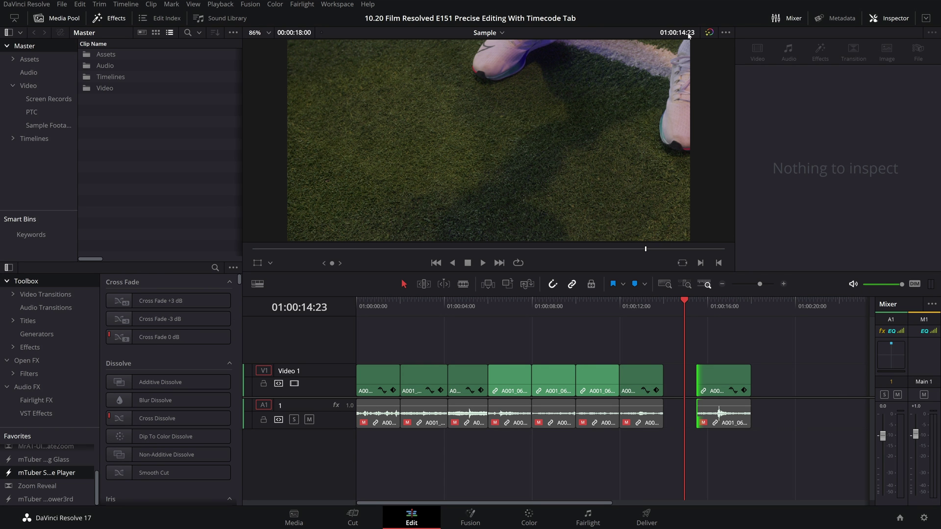
pyautogui.write('+12')
pyautogui.press('Return')
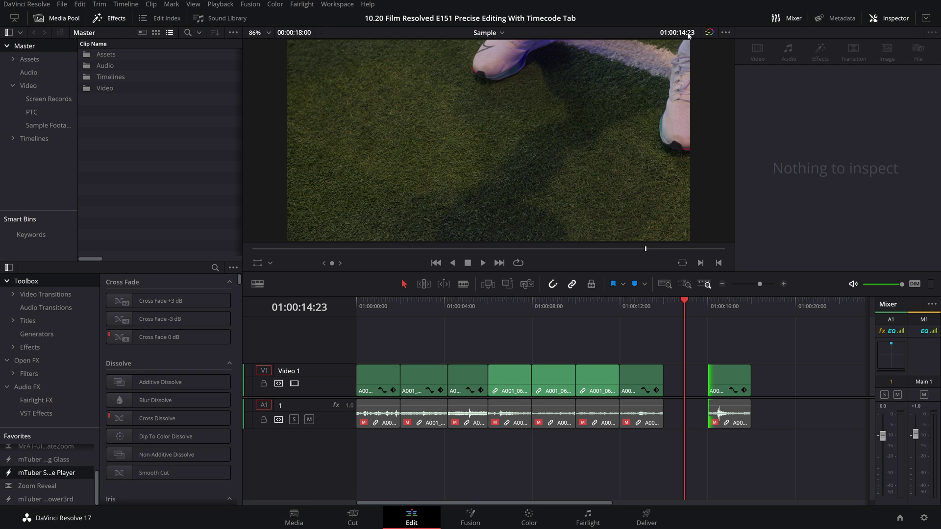
pyautogui.click(689, 36)
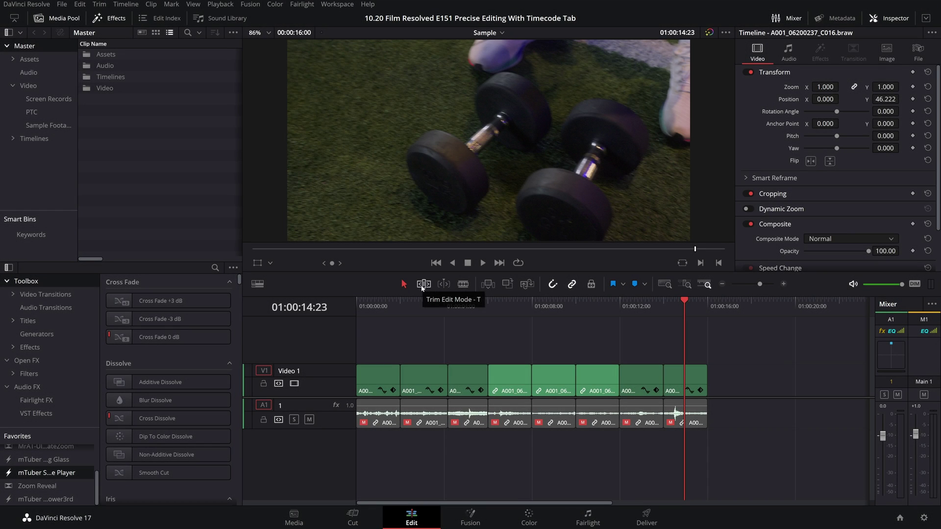
# In Trim Edit Mode, select clip C010 and enter a +12 frame slip offset
pyautogui.click(424, 284)
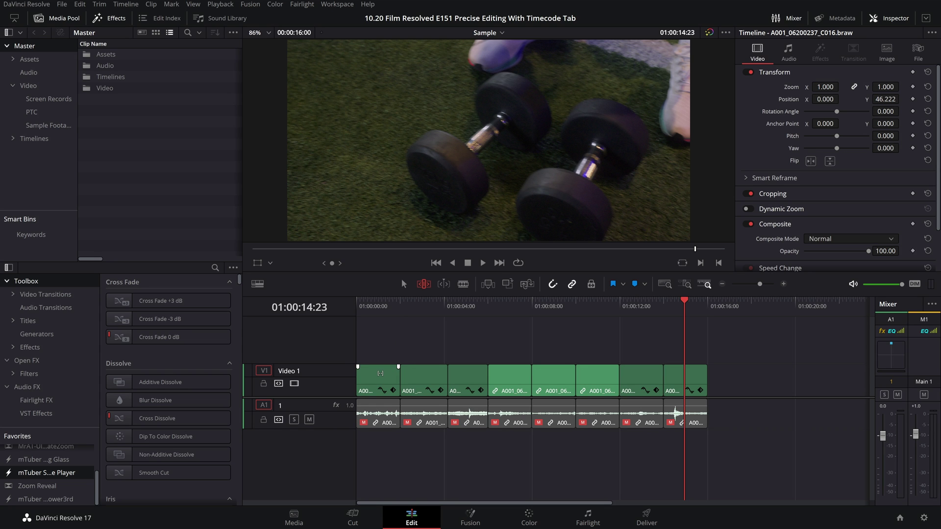
pyautogui.moveTo(381, 373); pyautogui.dragTo(400, 378)
pyautogui.press('t')
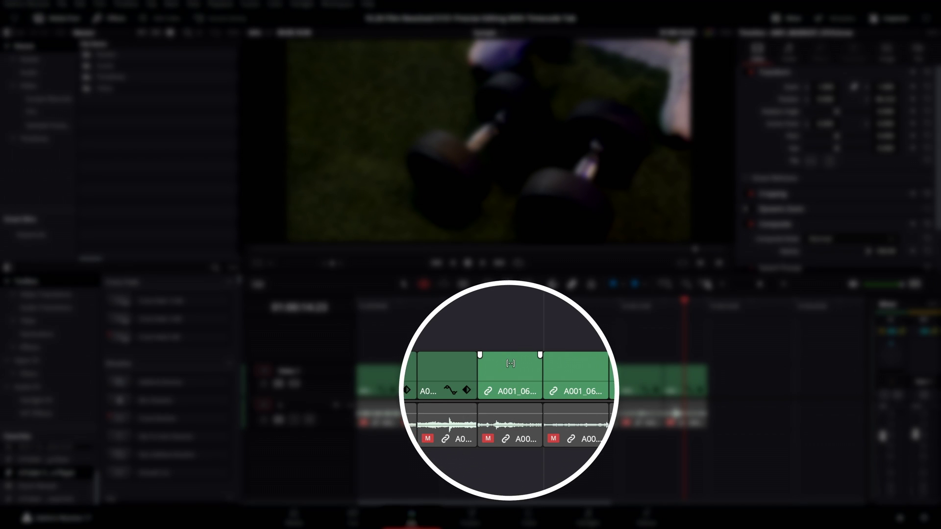
pyautogui.click(511, 363)
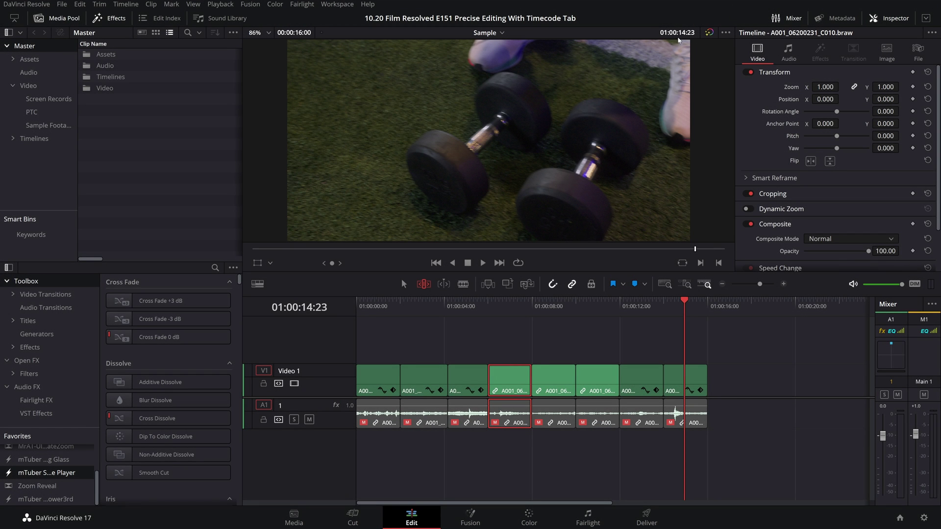
pyautogui.click(679, 33)
pyautogui.write('+12')
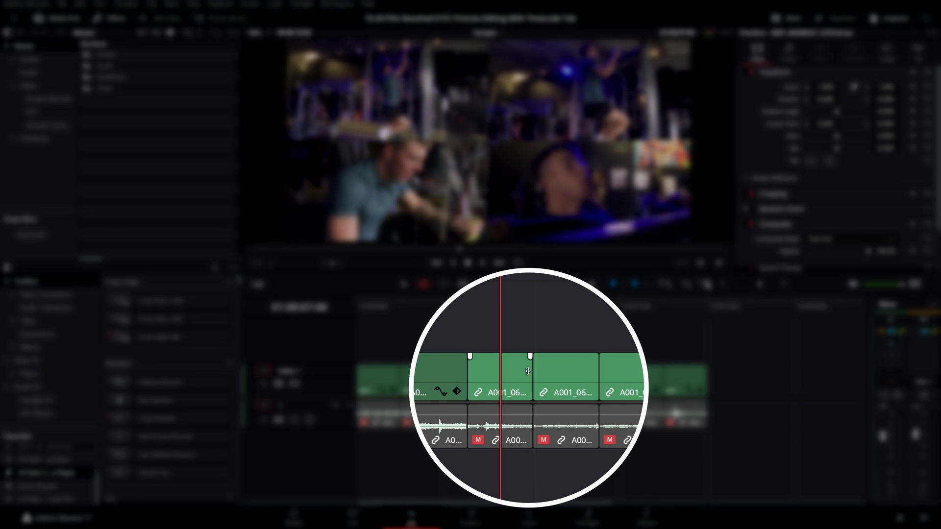
# Select the edit point at the end of clip A001_06200231_C010
pyautogui.click(528, 371)
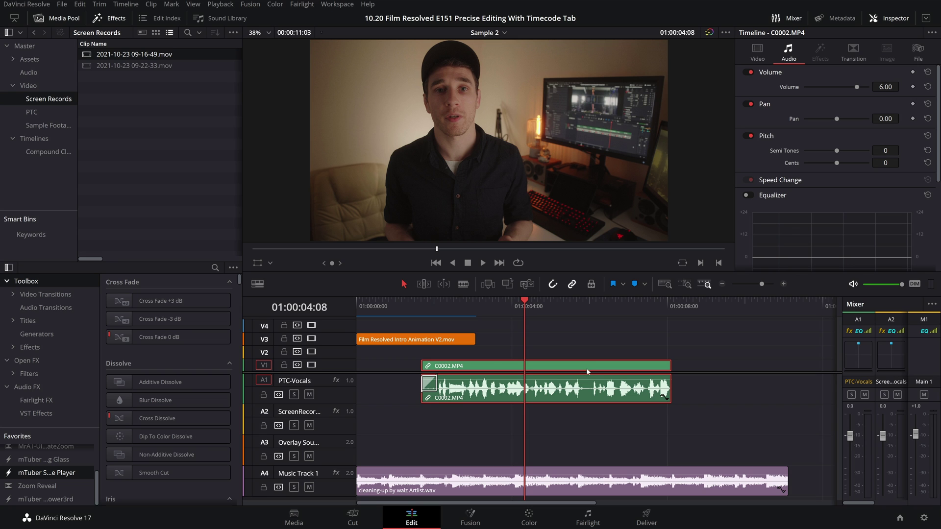
# Place the playhead 6 frames before the cross fade and add a volume keyframe on the A4 music clip
pyautogui.click(438, 308)
pyautogui.scroll(5, 597, 344)
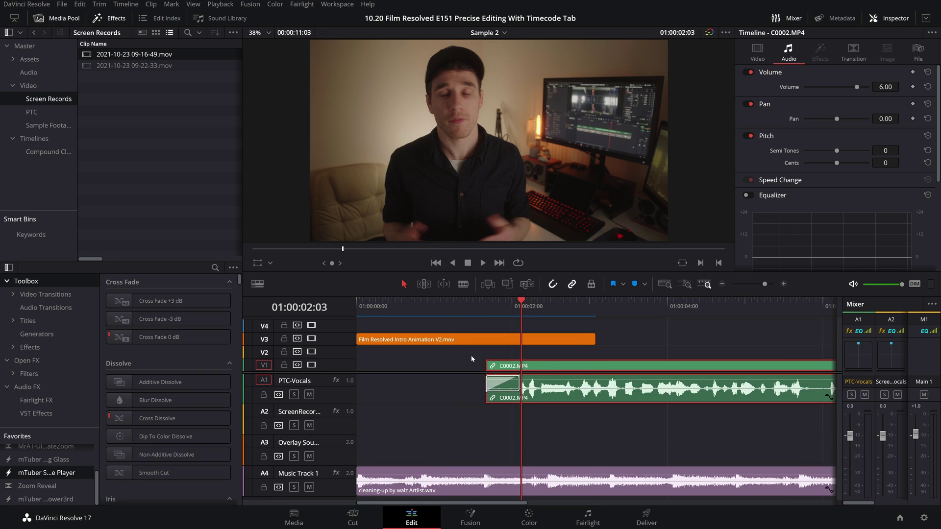
pyautogui.click(682, 34)
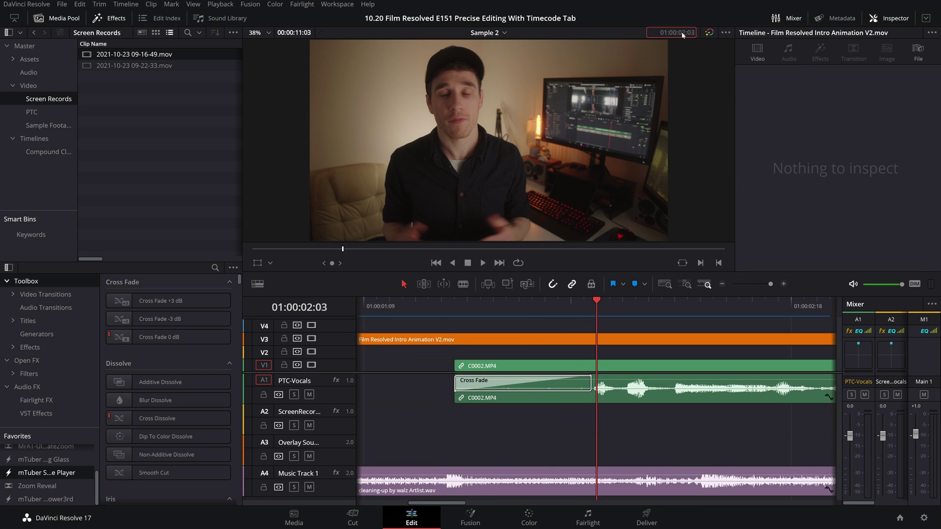
pyautogui.write('-6')
pyautogui.press('Return')
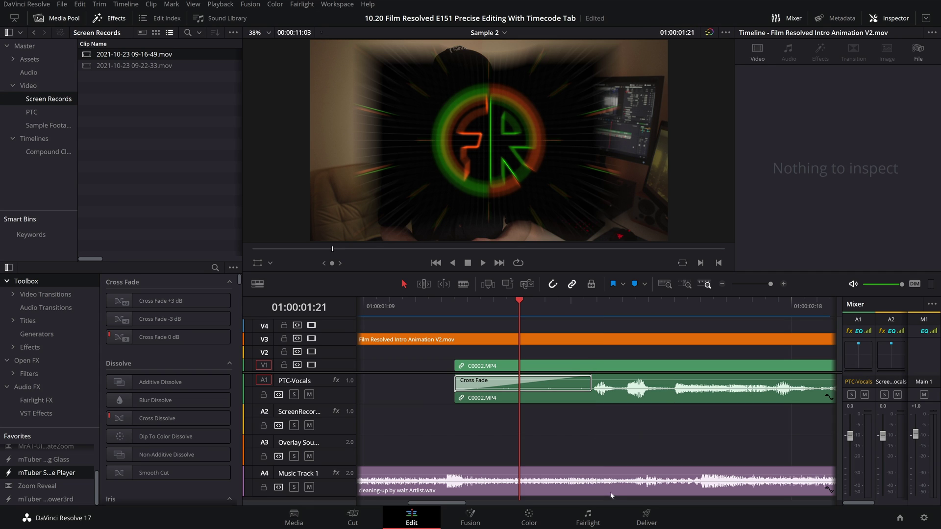
pyautogui.click(613, 489)
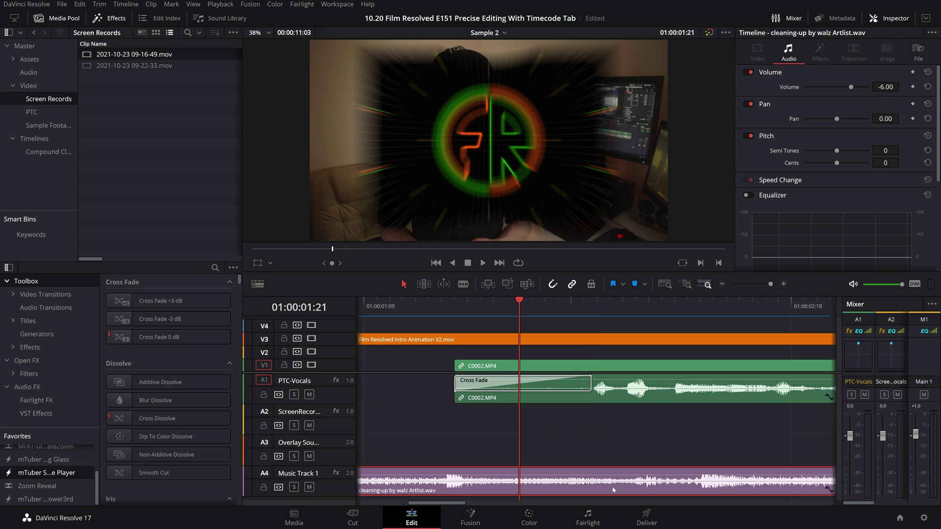
pyautogui.click(913, 87)
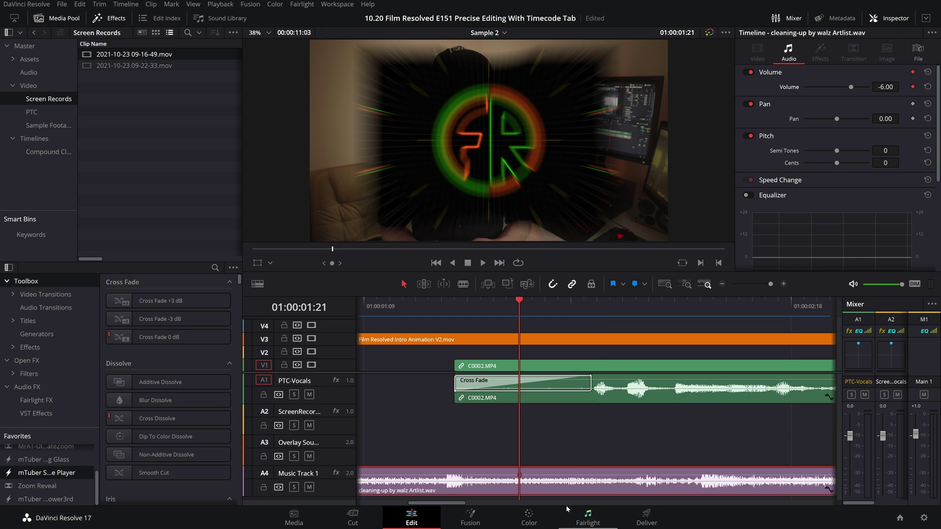
pyautogui.click(601, 431)
# Move 12 frames later and lower the music clip's volume to -21
pyautogui.click(684, 33)
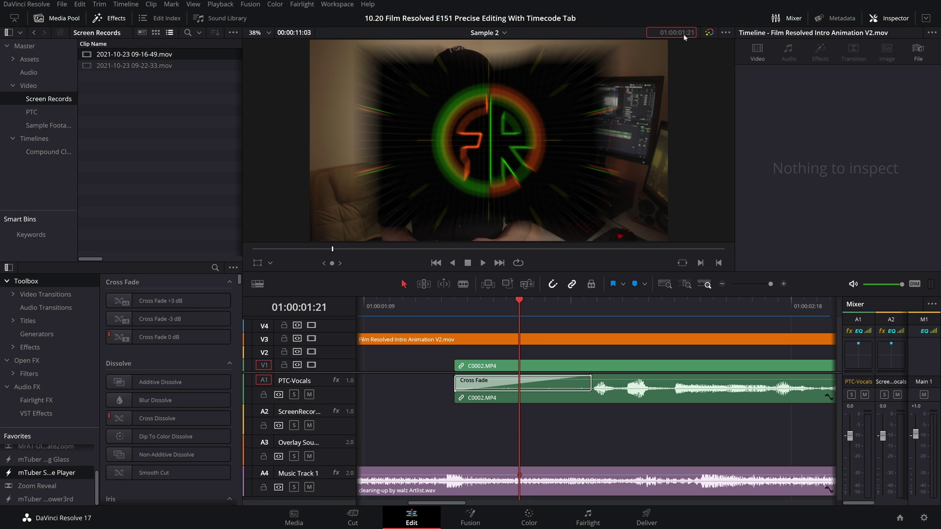
pyautogui.write('+12')
pyautogui.press('Return')
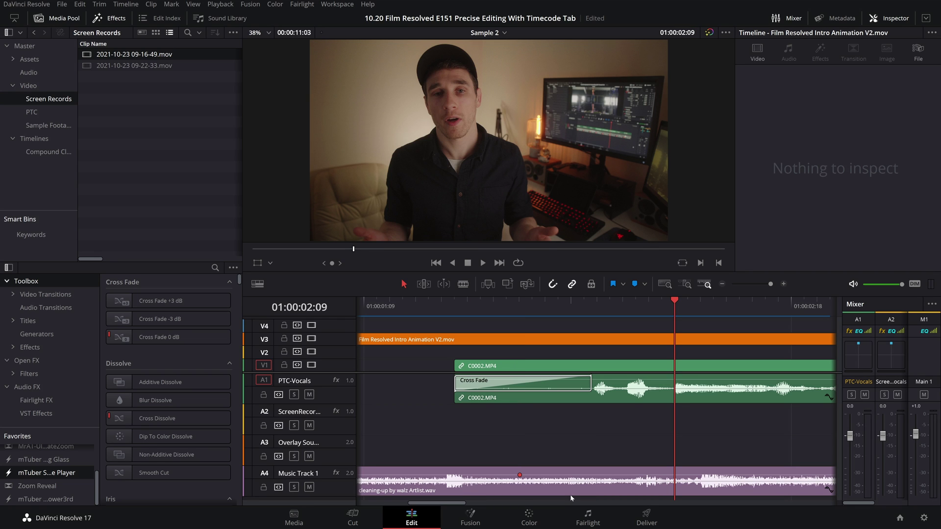
pyautogui.click(715, 490)
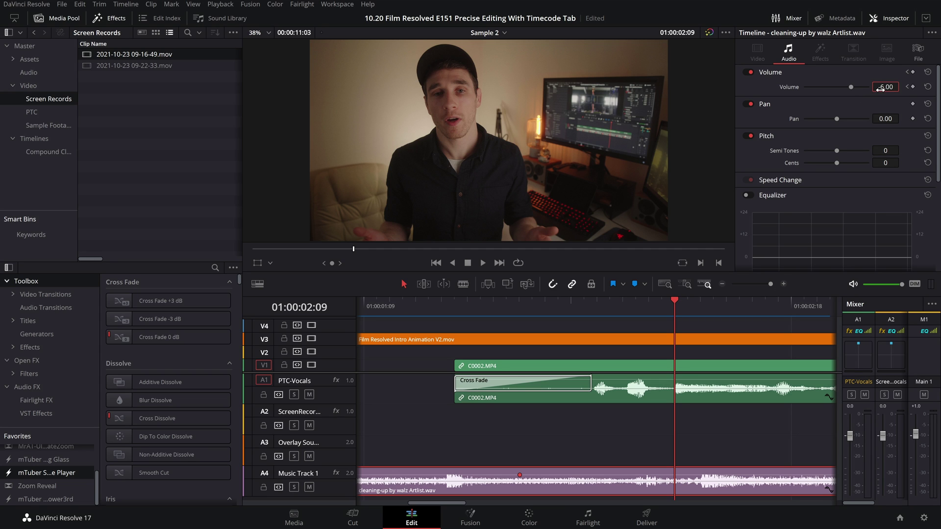
pyautogui.moveTo(881, 88); pyautogui.dragTo(853, 89)
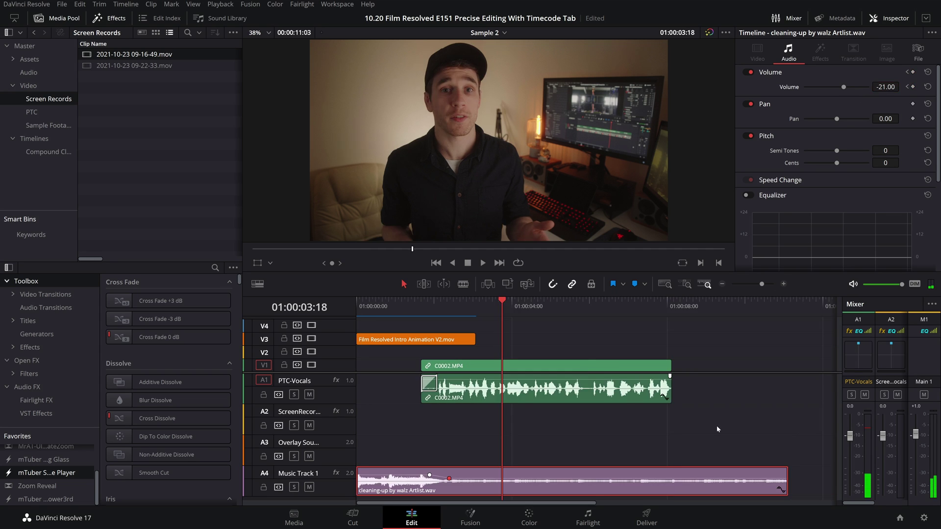
# Set the playhead 6 frames before 01:00:08:03 and reselect the music clip for the next keyframe
pyautogui.click(672, 304)
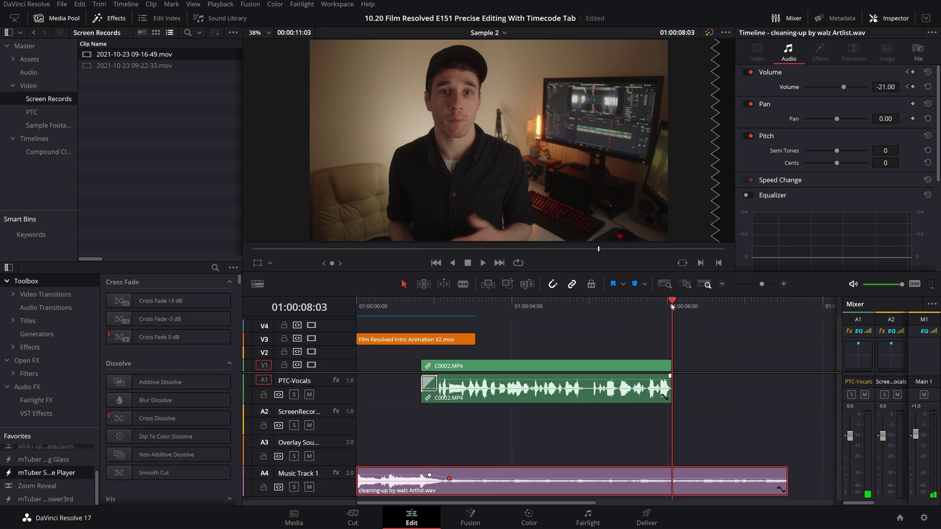
pyautogui.scroll(3, 719, 452)
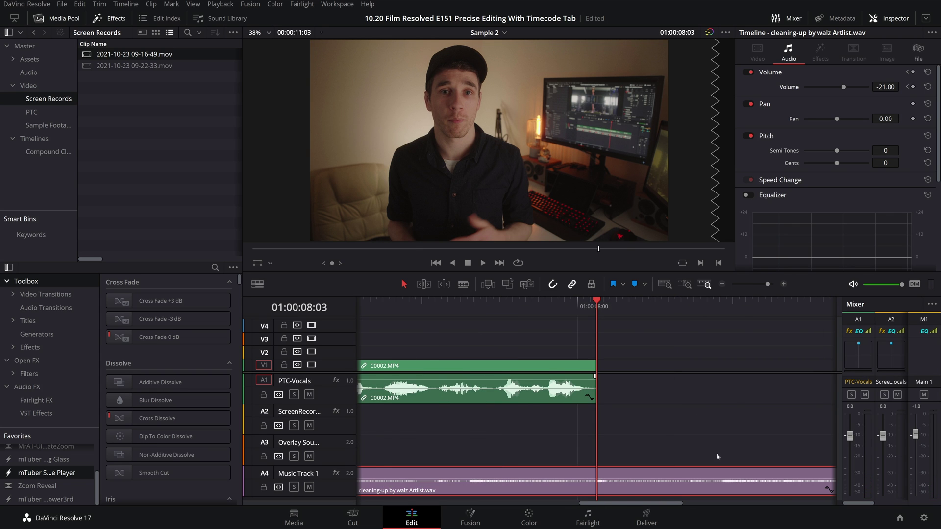
pyautogui.click(658, 426)
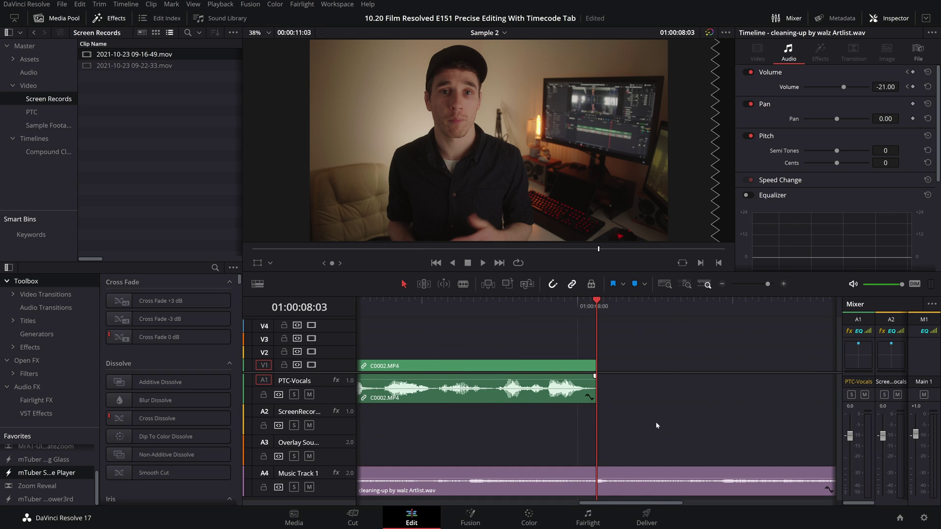
pyautogui.click(683, 36)
pyautogui.write('-6')
pyautogui.press('Return')
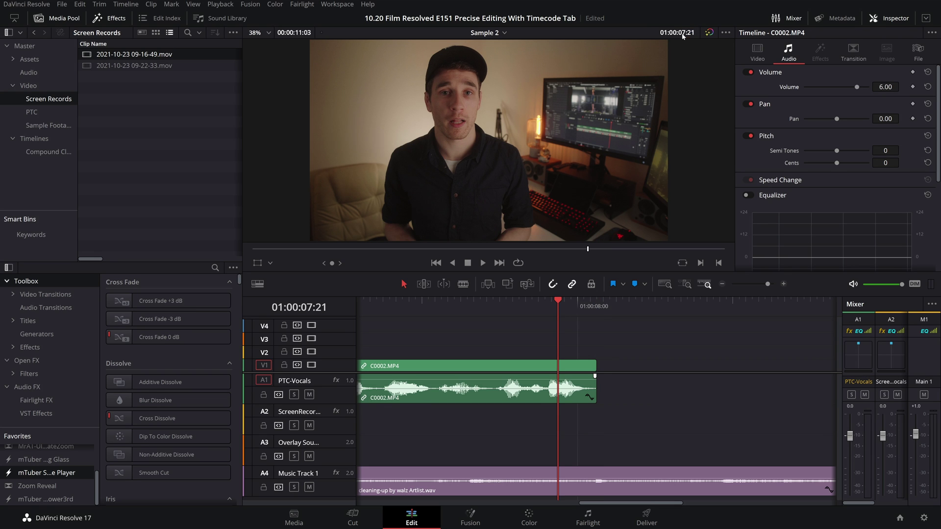
pyautogui.hotkey('shift', 'v')
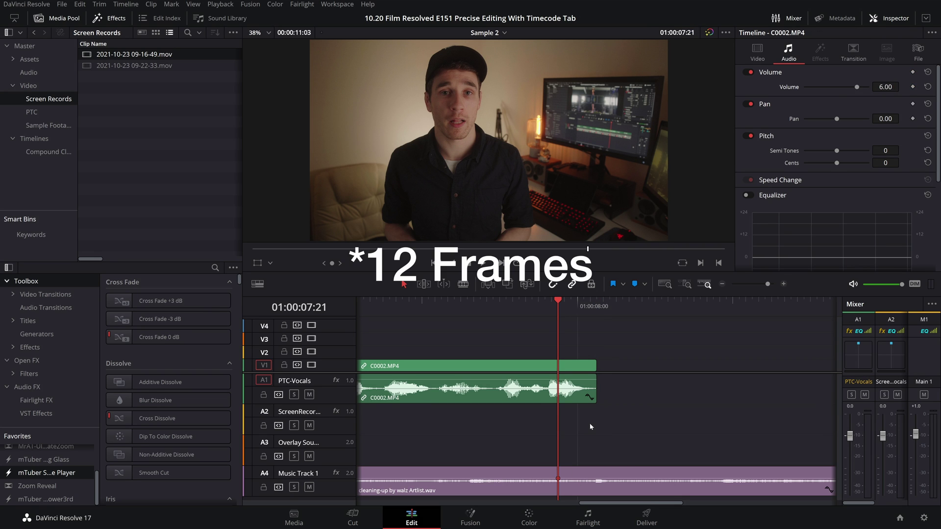